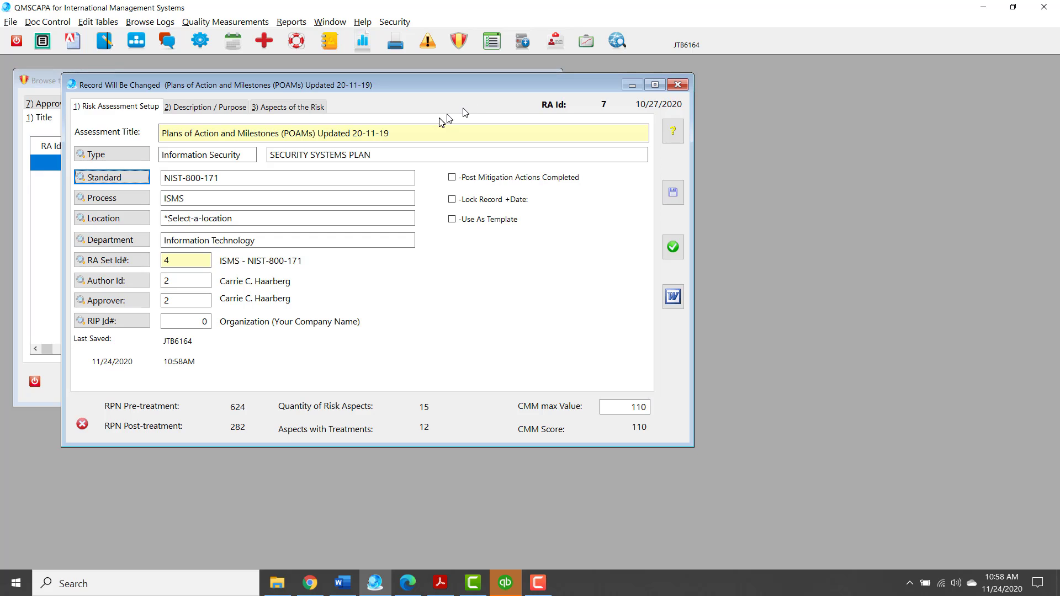
# Change the date at the end of the assessment title so it reads "Plans of Action and Milestones (POAMs) Updated 20-11-24"
pyautogui.click(395, 132)
pyautogui.moveTo(396, 133); pyautogui.dragTo(137, 114)
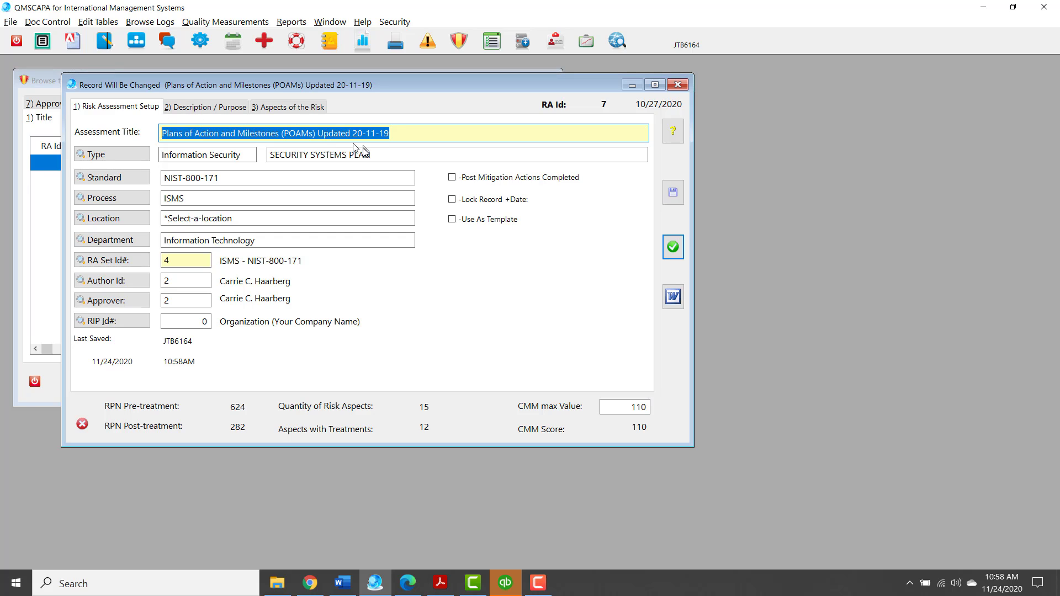
pyautogui.click(400, 128)
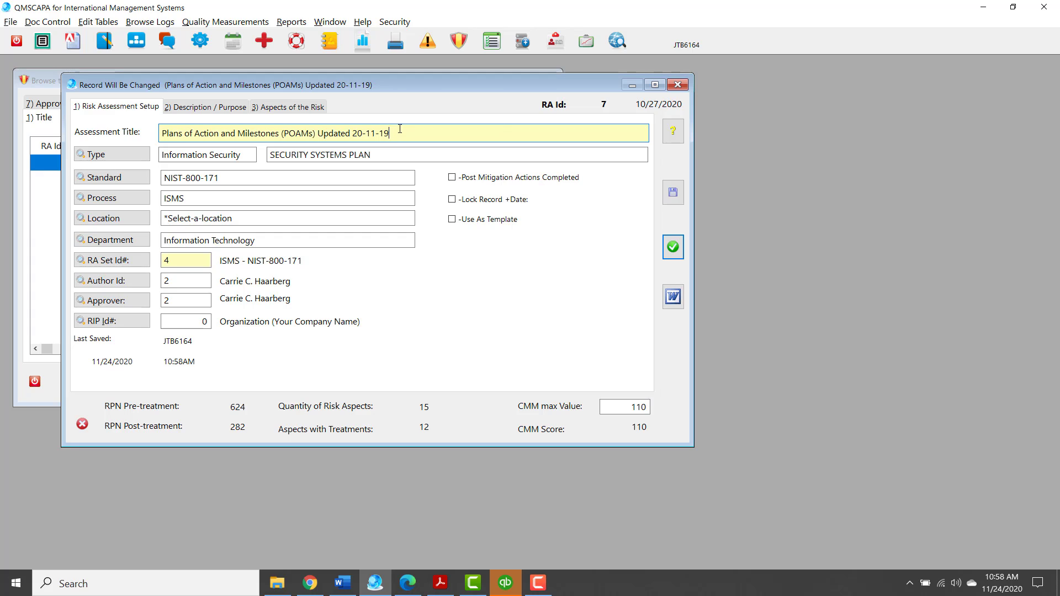
pyautogui.press('BackSpace')
pyautogui.press('BackSpace')
pyautogui.write('24')
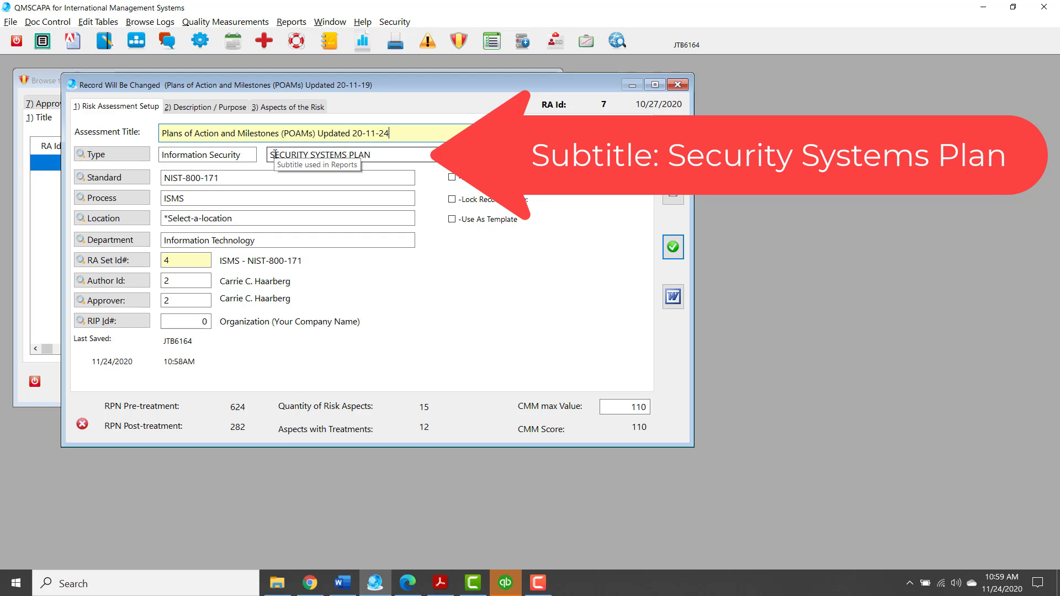
# Examine the assessment's setup, including its subtitle and the available risk template sets, and read through its description text
pyautogui.moveTo(273, 155); pyautogui.dragTo(372, 156)
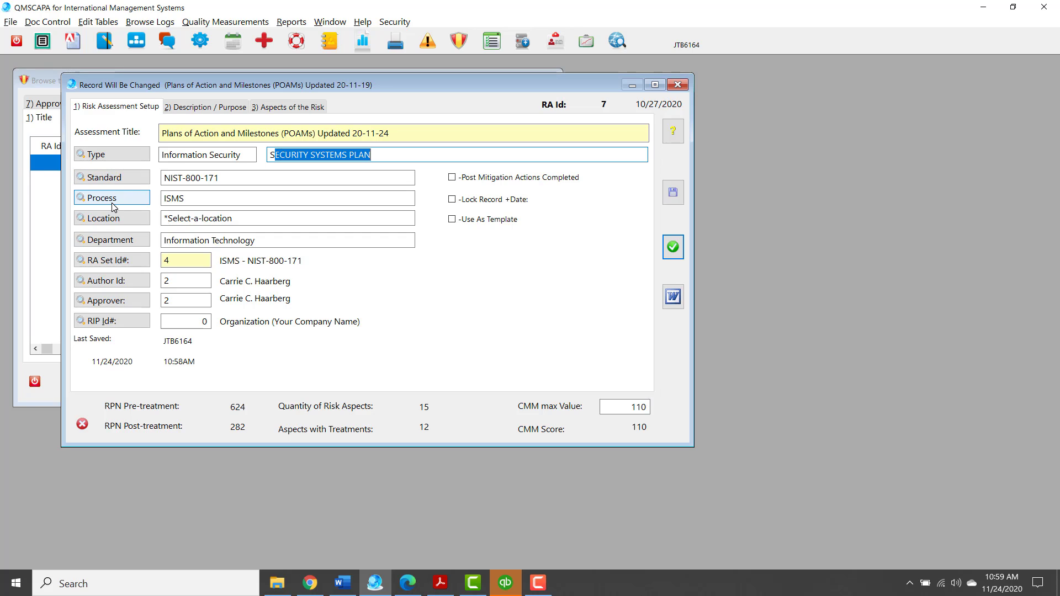
pyautogui.click(92, 265)
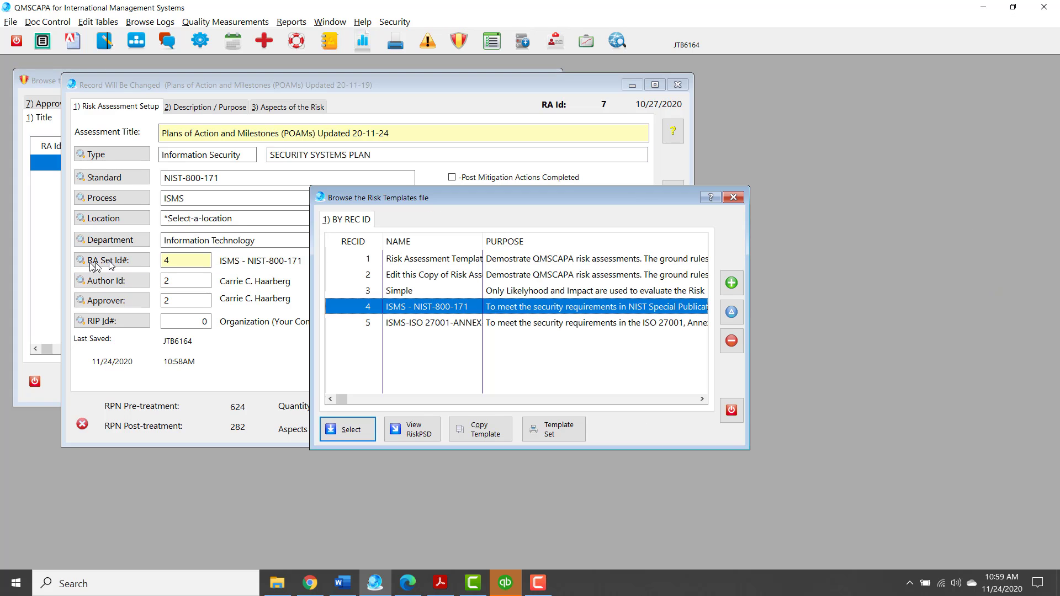
pyautogui.click(734, 197)
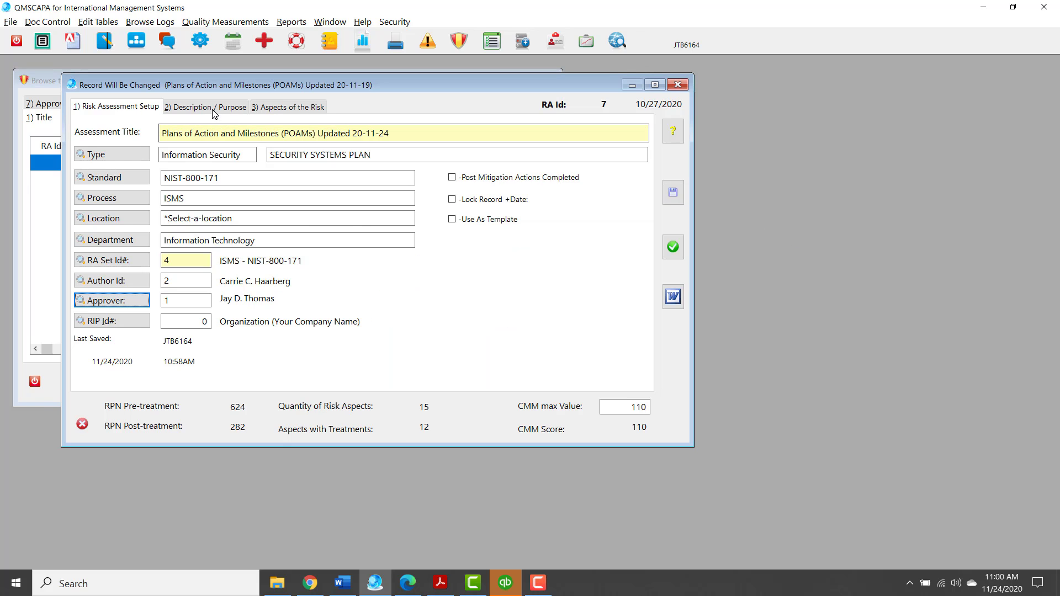
pyautogui.click(205, 106)
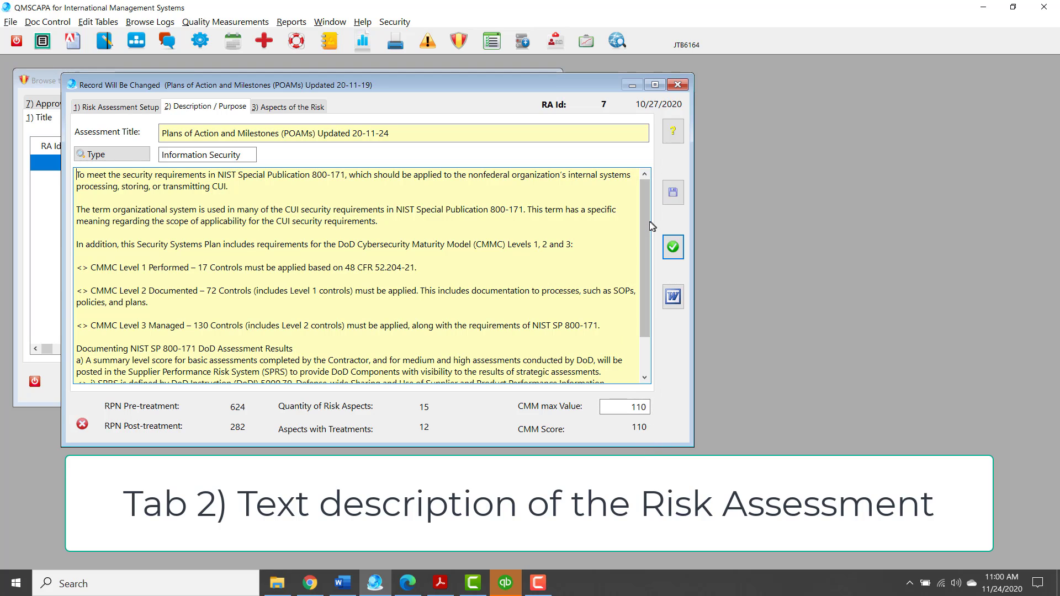
pyautogui.moveTo(648, 232)
pyautogui.mouseDown()
pyautogui.moveTo(637, 274)
pyautogui.moveTo(639, 215)
pyautogui.mouseUp()
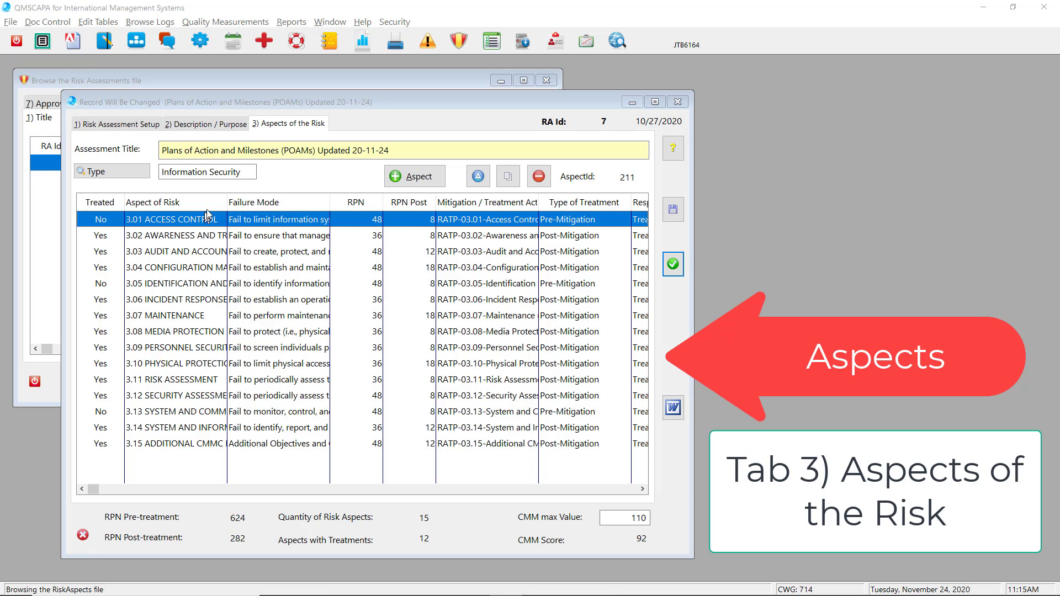
# Widen the Aspect of Risk column to fit the full aspect names and browse down the list of risk aspects
pyautogui.moveTo(227, 203); pyautogui.dragTo(360, 212)
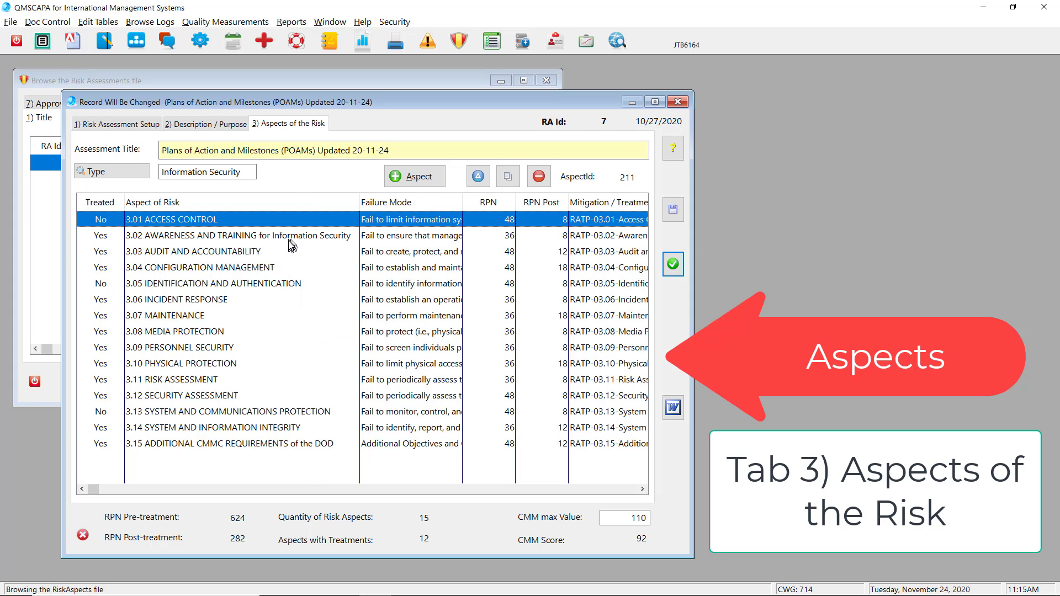
pyautogui.press('Down')
pyautogui.press('Down')
pyautogui.press('Down')
pyautogui.press('Down')
pyautogui.press('Down')
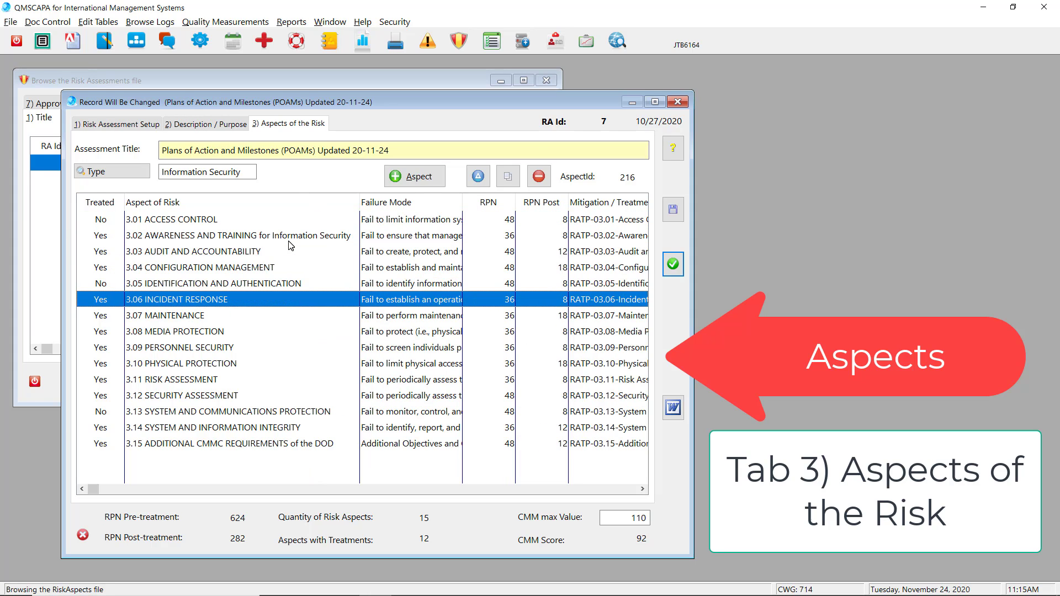
pyautogui.press('Down')
pyautogui.press('Down')
pyautogui.press('Down')
pyautogui.press('Down')
pyautogui.press('Down')
pyautogui.press('Down')
pyautogui.press('Down')
pyautogui.press('Down')
pyautogui.press('Down')
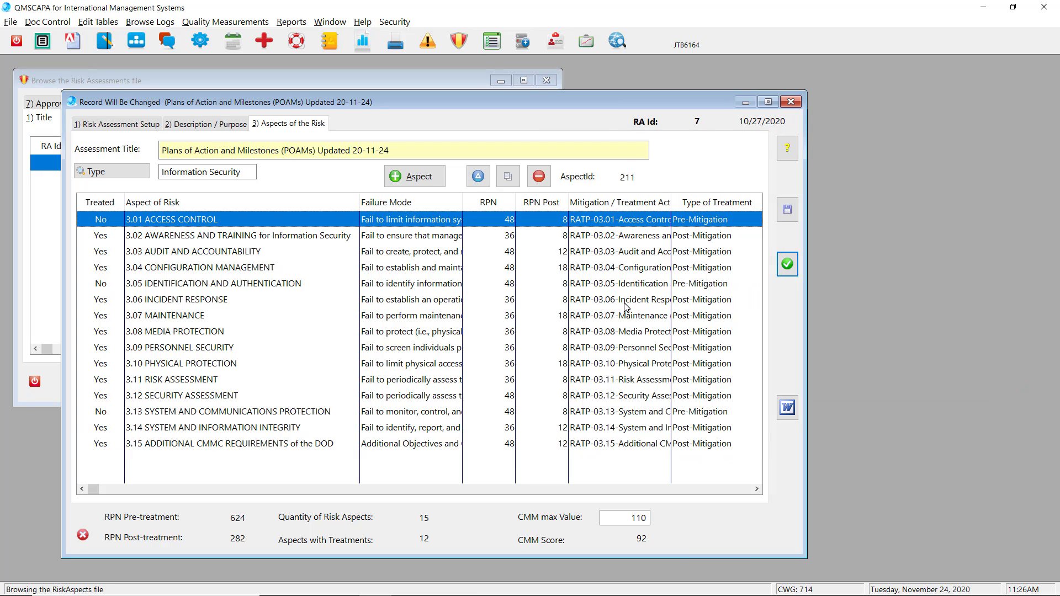
# Open the 3.01 ACCESS CONTROL aspect and review its additional consequences and the treatment plans available for its mitigation action
pyautogui.doubleClick(303, 221)
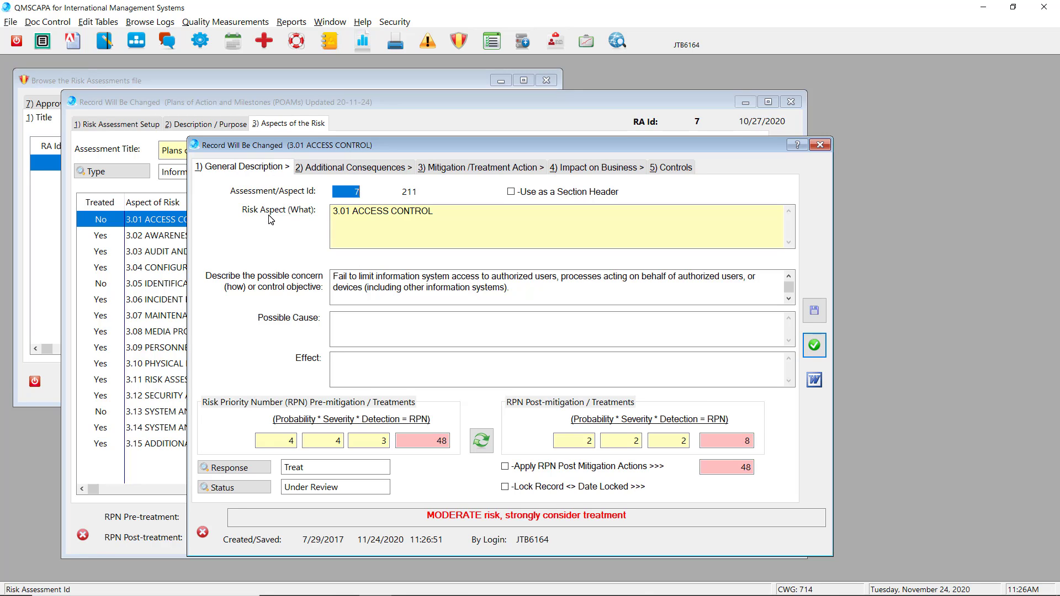
pyautogui.click(336, 167)
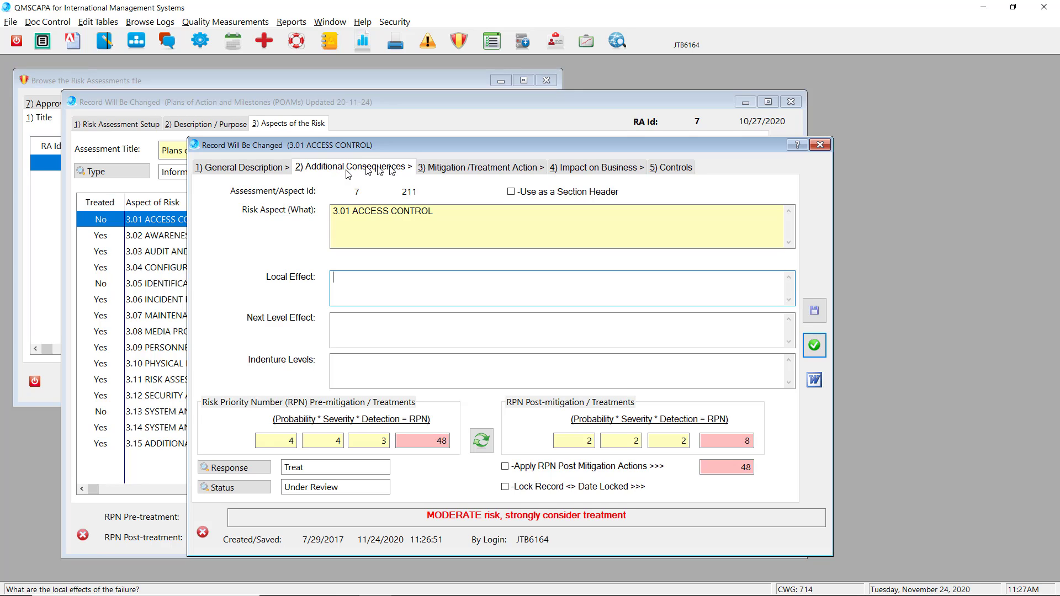
pyautogui.click(464, 172)
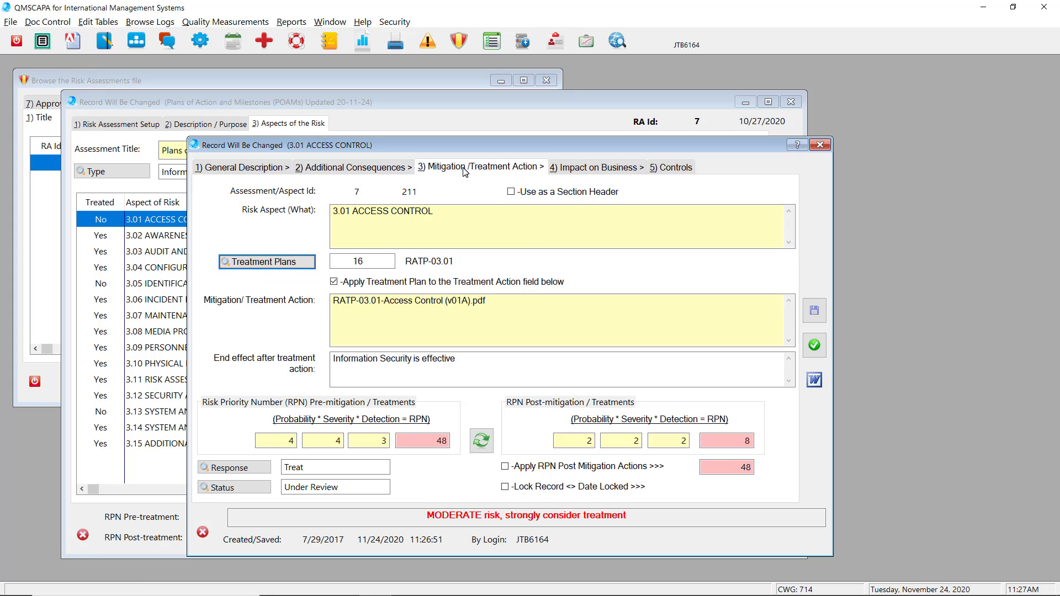
pyautogui.click(248, 263)
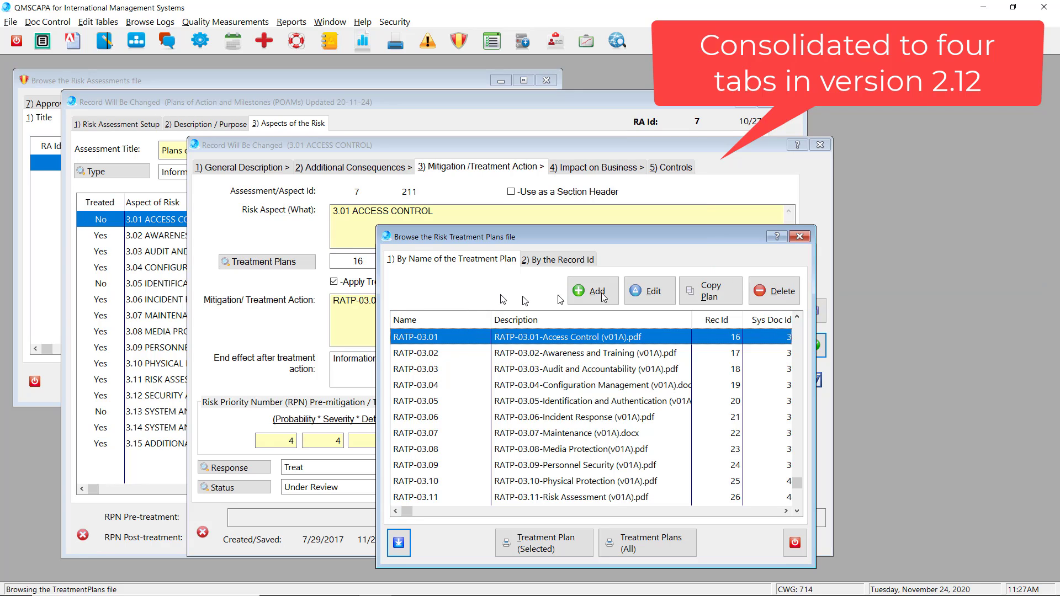
pyautogui.click(794, 543)
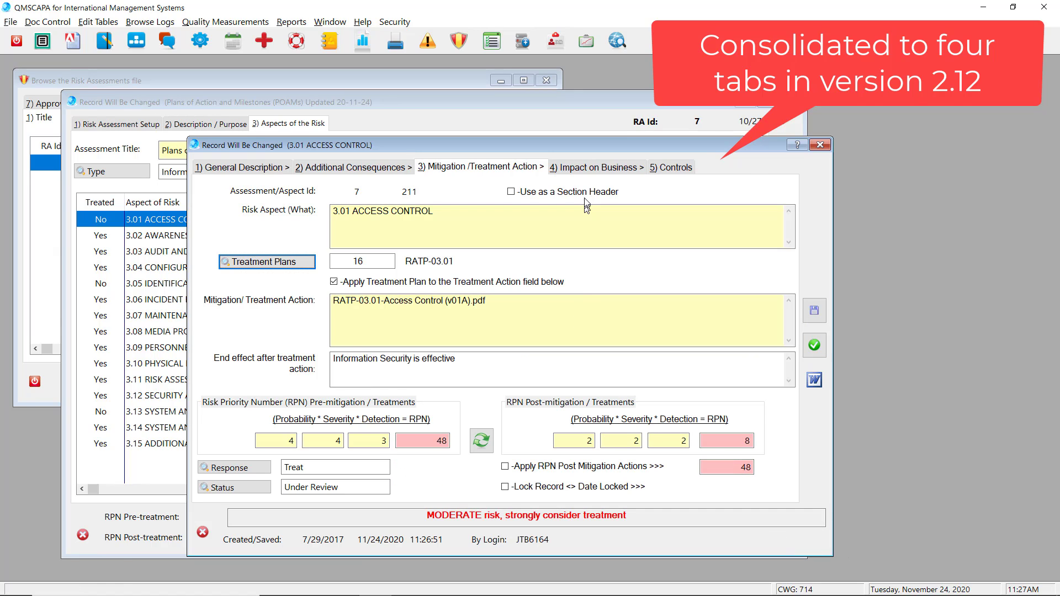
# From the aspect's business impact section, select Treat as the risk response and Under Review as the status
pyautogui.click(584, 168)
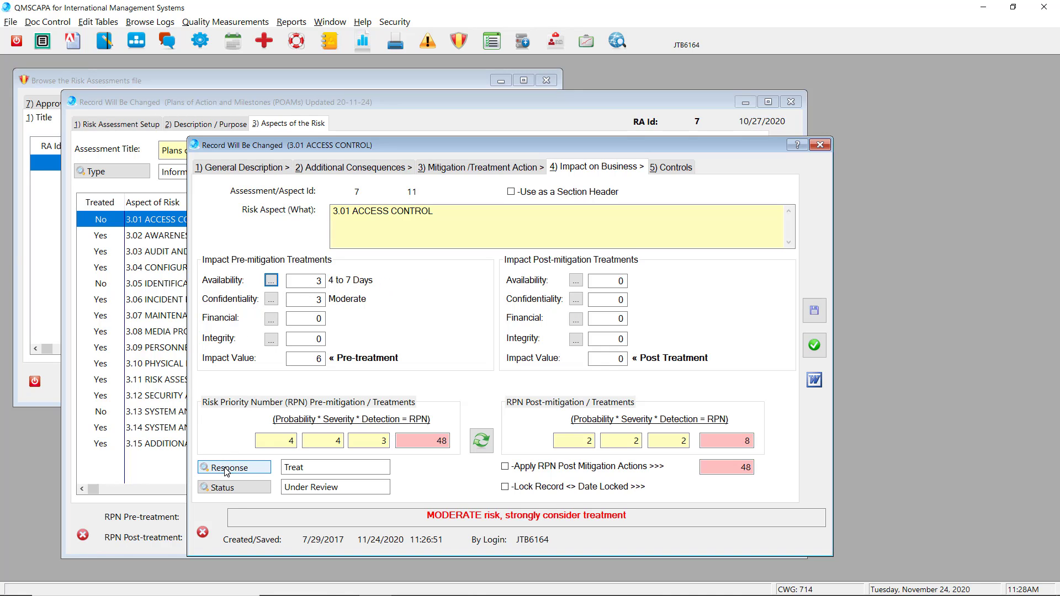
pyautogui.click(264, 470)
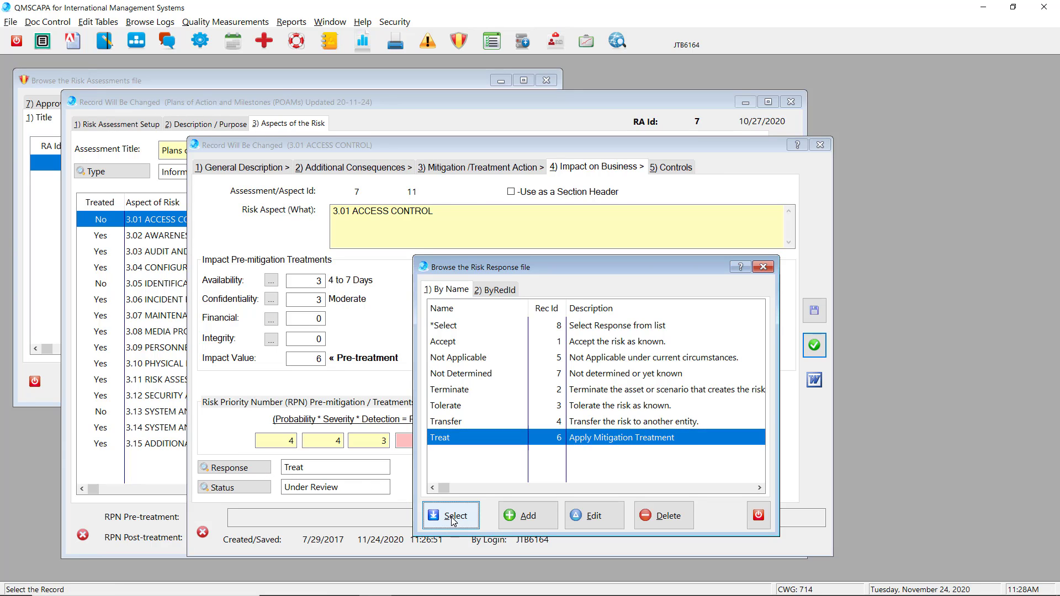
pyautogui.click(454, 518)
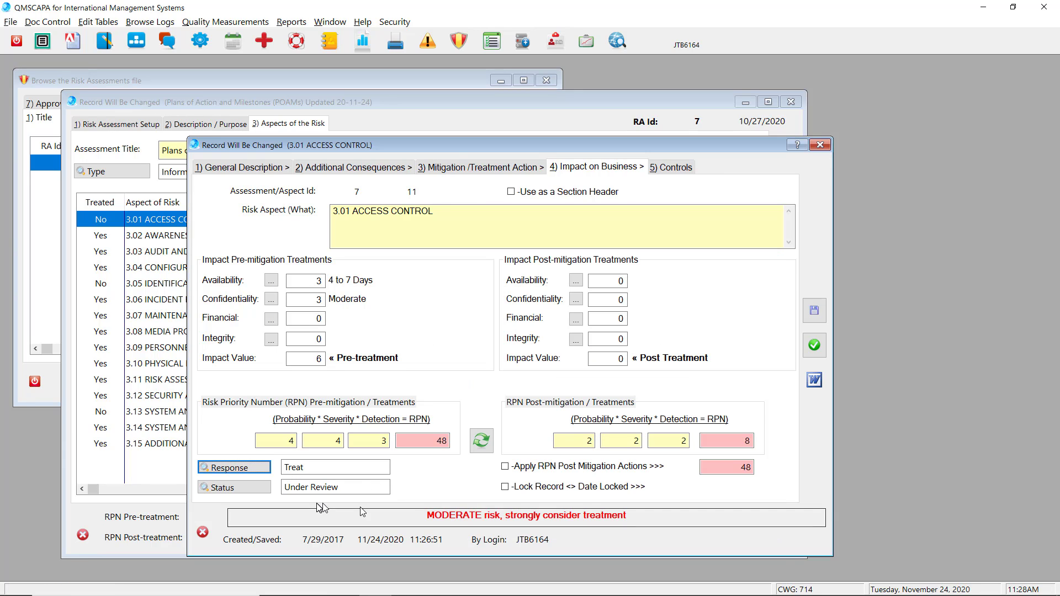
pyautogui.click(251, 488)
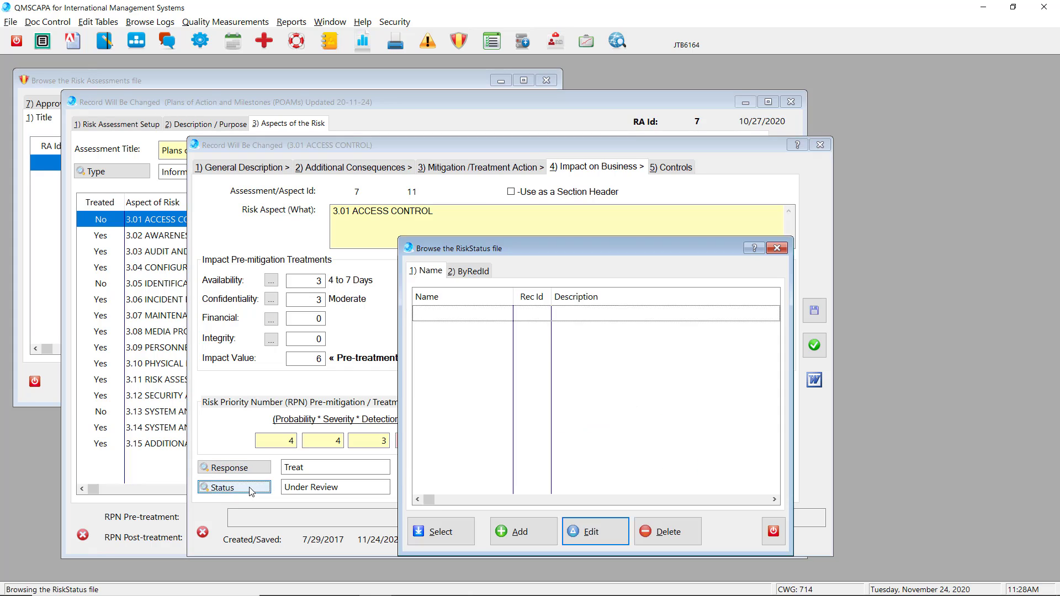
pyautogui.click(436, 532)
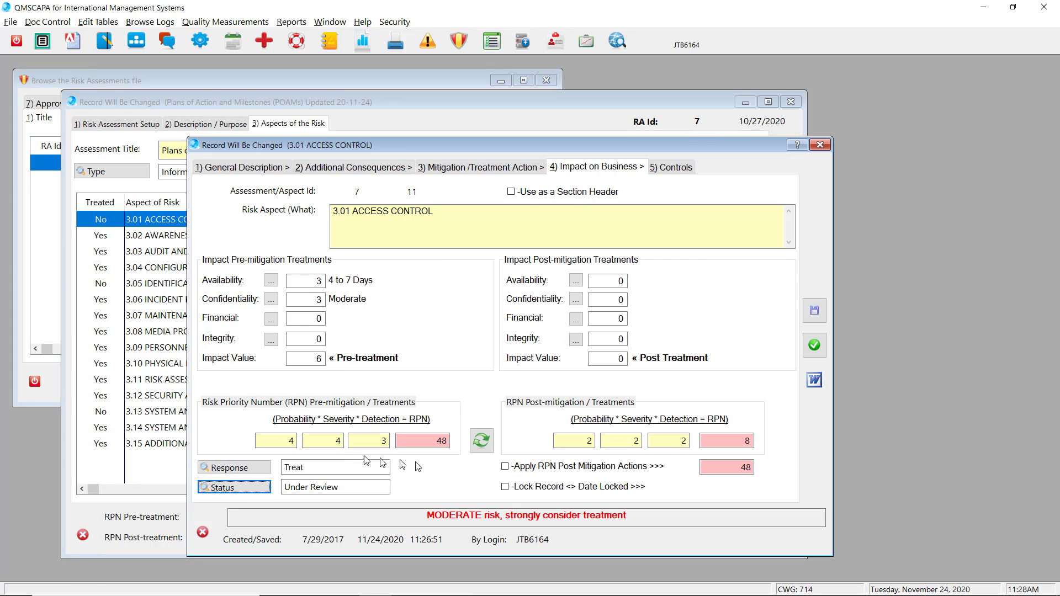
# Set the pre-mitigation severity to 5 and recalculate the Risk Priority Number
pyautogui.doubleClick(331, 440)
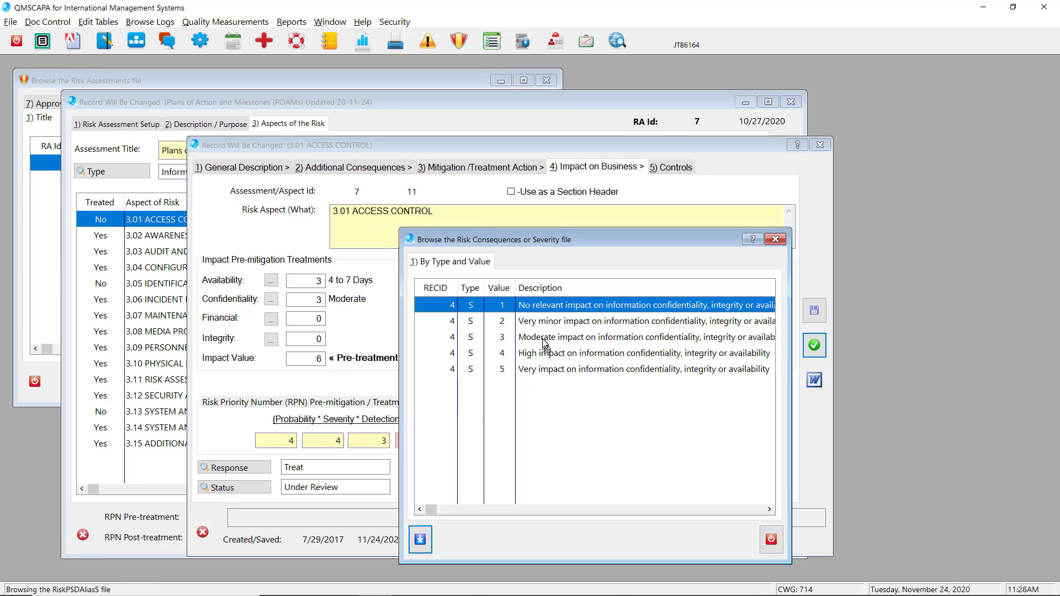
pyautogui.click(541, 369)
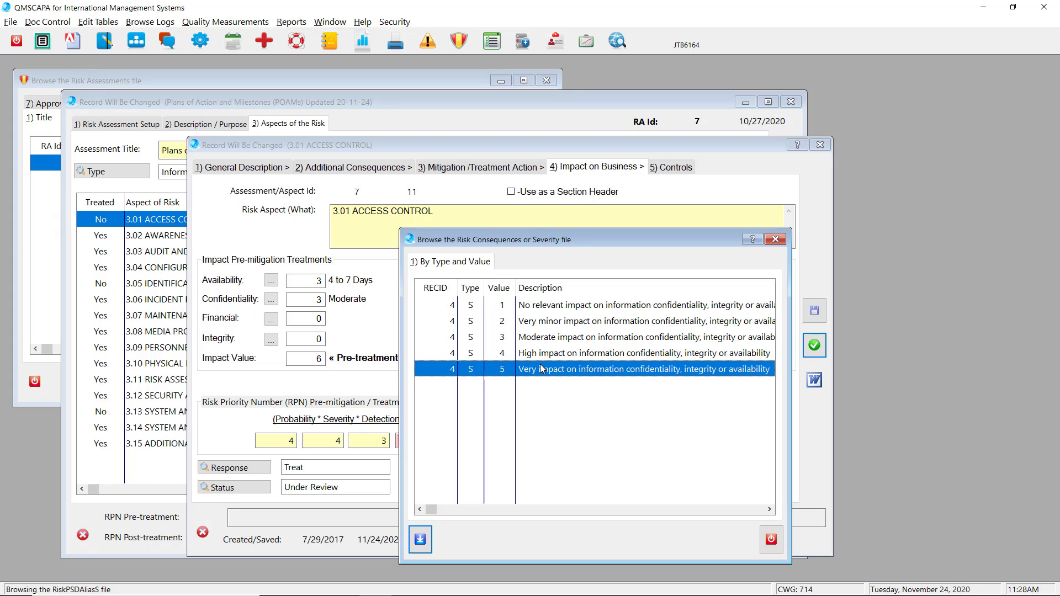
pyautogui.doubleClick(542, 369)
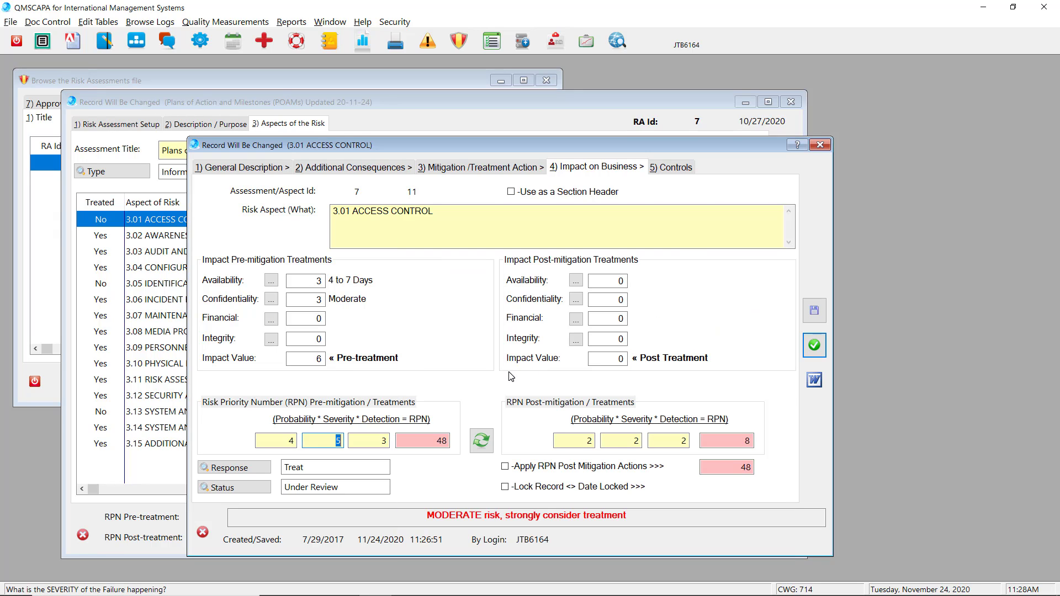
pyautogui.click(481, 440)
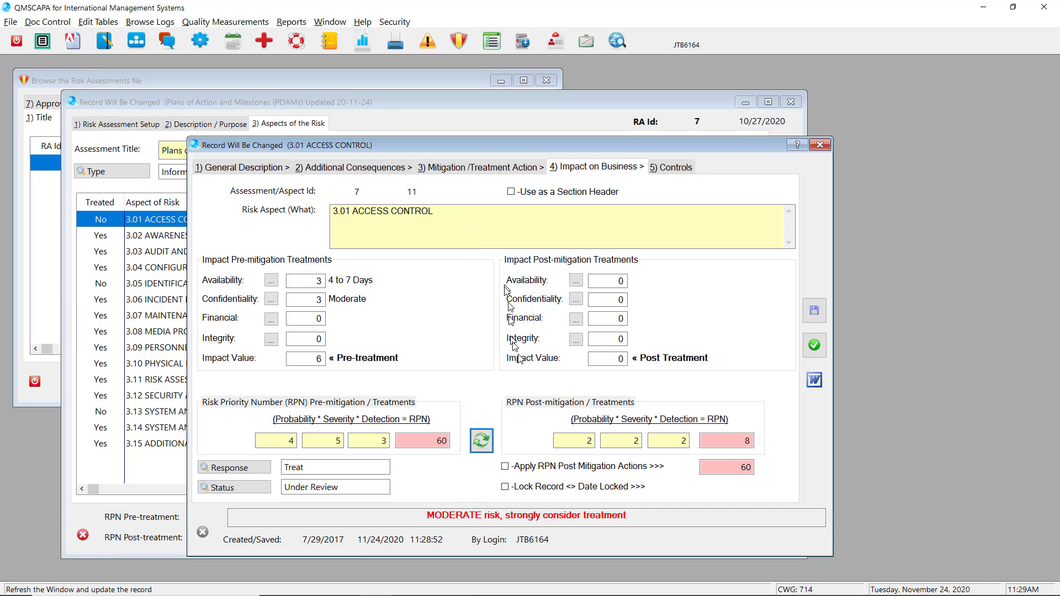
# Apply the RPN post-mitigation actions, set the post-mitigation probability to 3, and refresh the RPN calculation
pyautogui.click(519, 472)
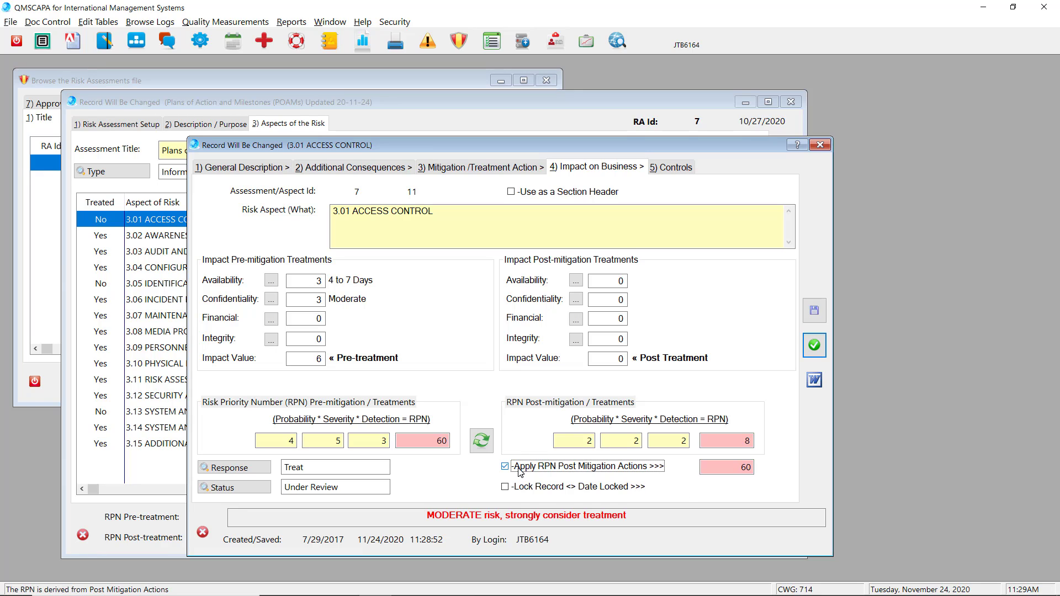
pyautogui.doubleClick(574, 441)
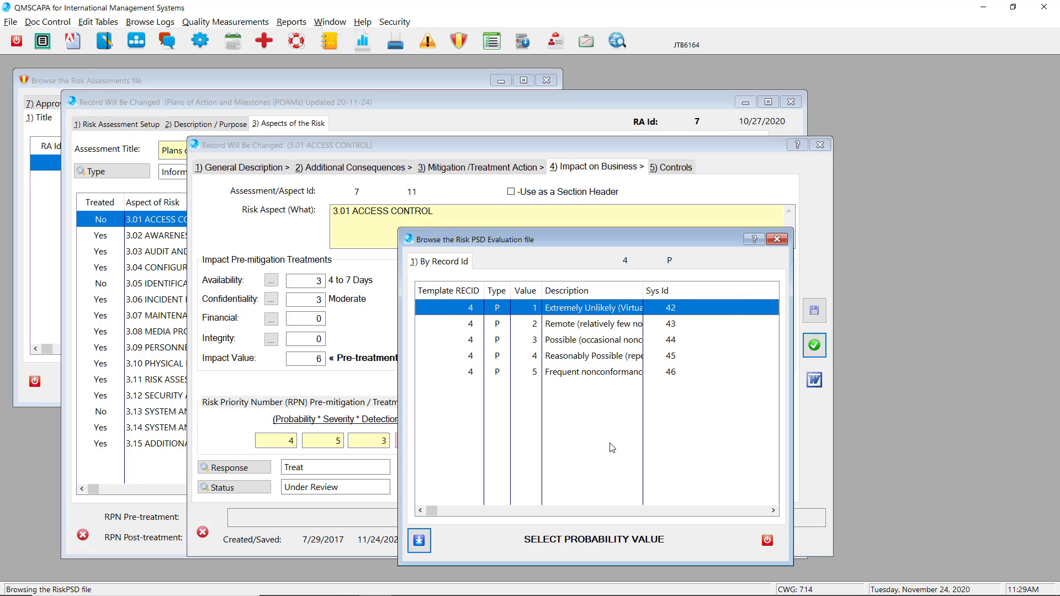
pyautogui.doubleClick(569, 343)
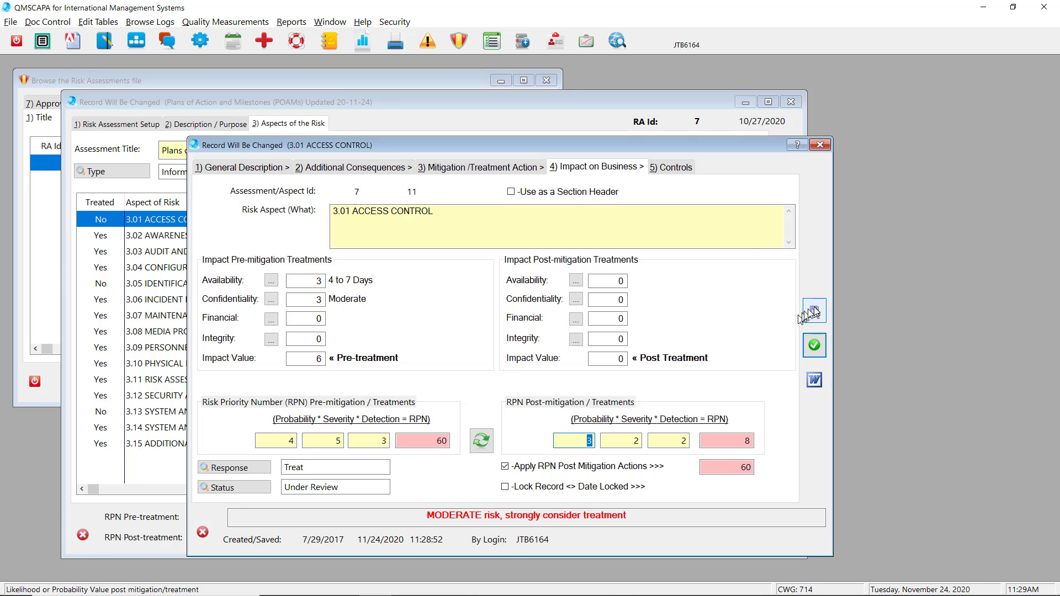
pyautogui.click(482, 440)
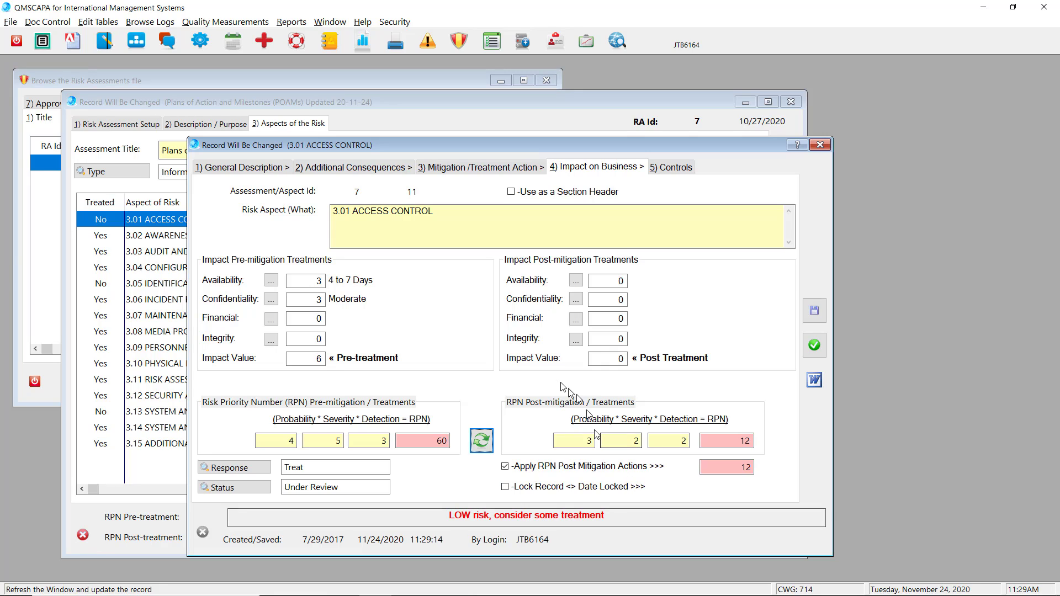
# Open control 3.01.03 from the aspect's controls and examine its control description
pyautogui.click(669, 172)
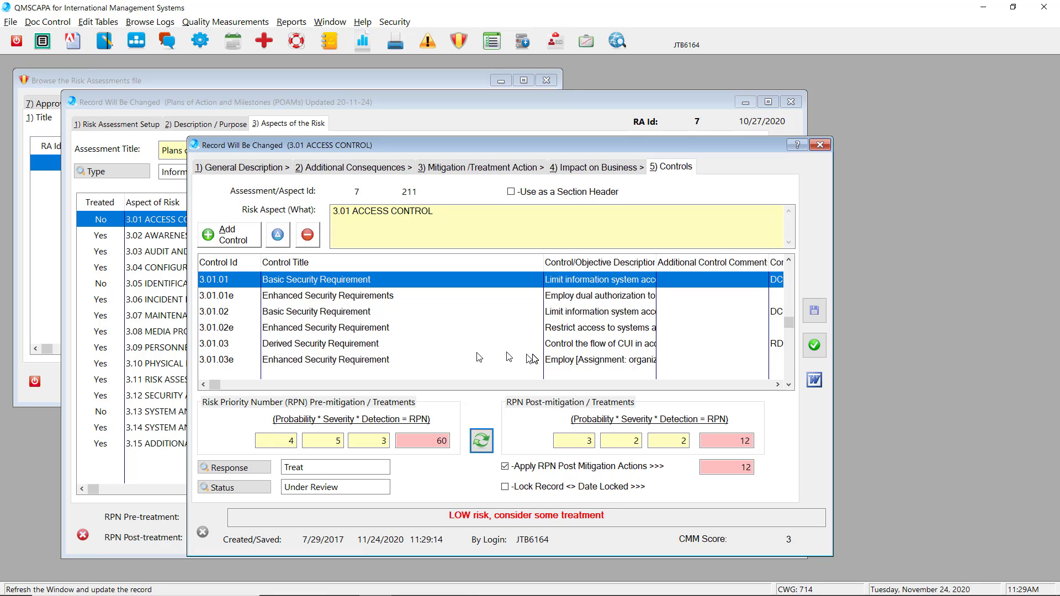
pyautogui.doubleClick(566, 344)
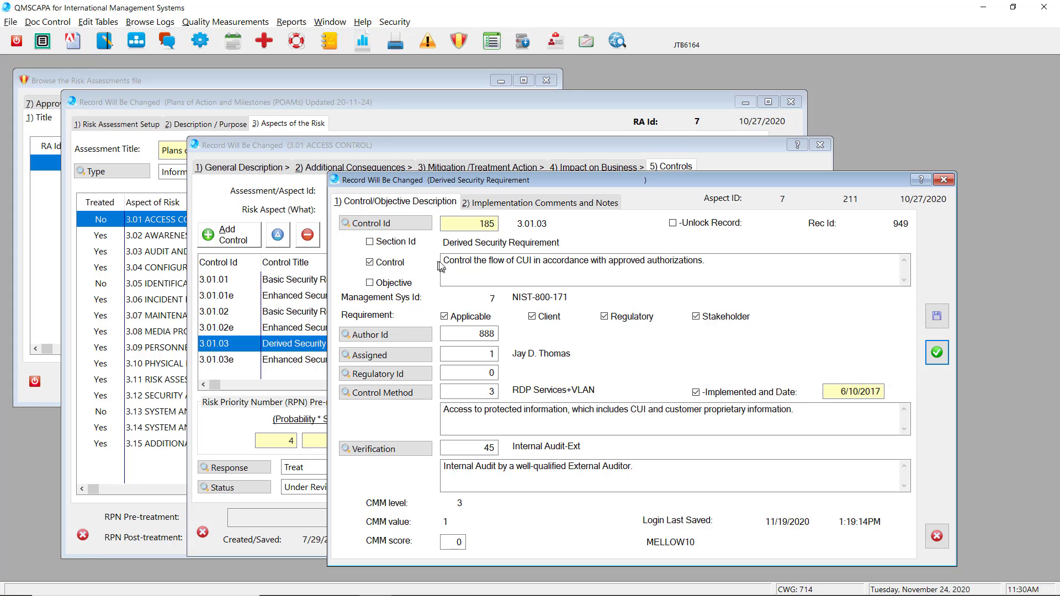
pyautogui.moveTo(448, 261); pyautogui.dragTo(707, 261)
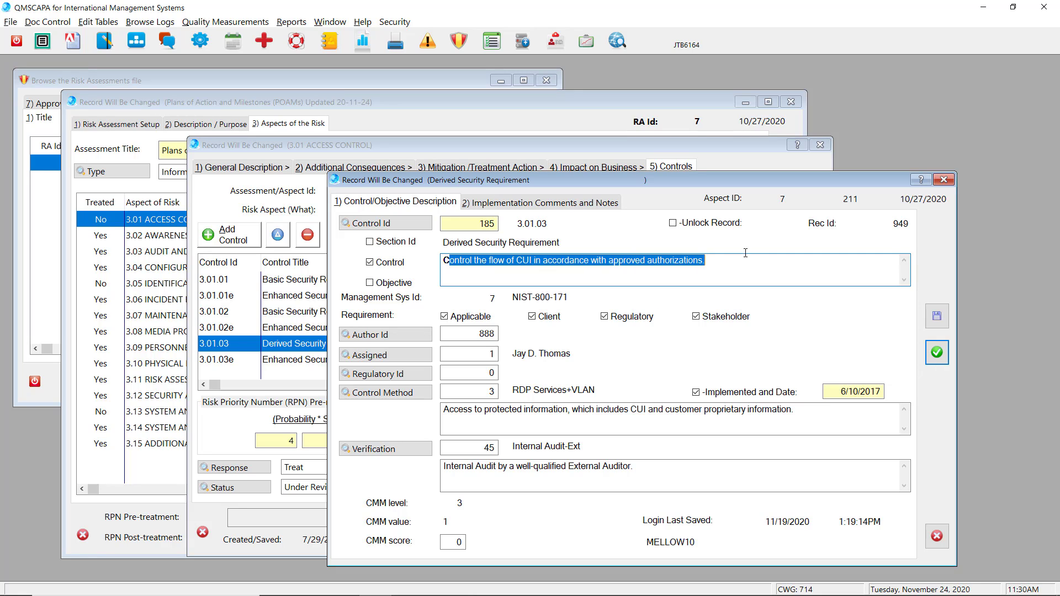
# Look up the control in the management system controls list and select NIST-800-171 as the management system
pyautogui.click(362, 224)
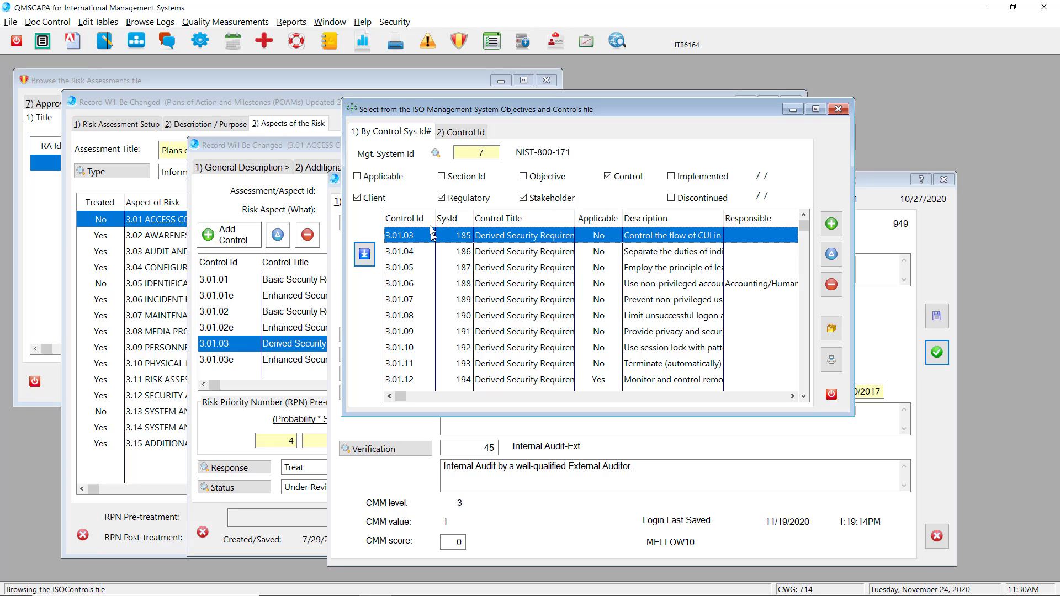
pyautogui.click(406, 155)
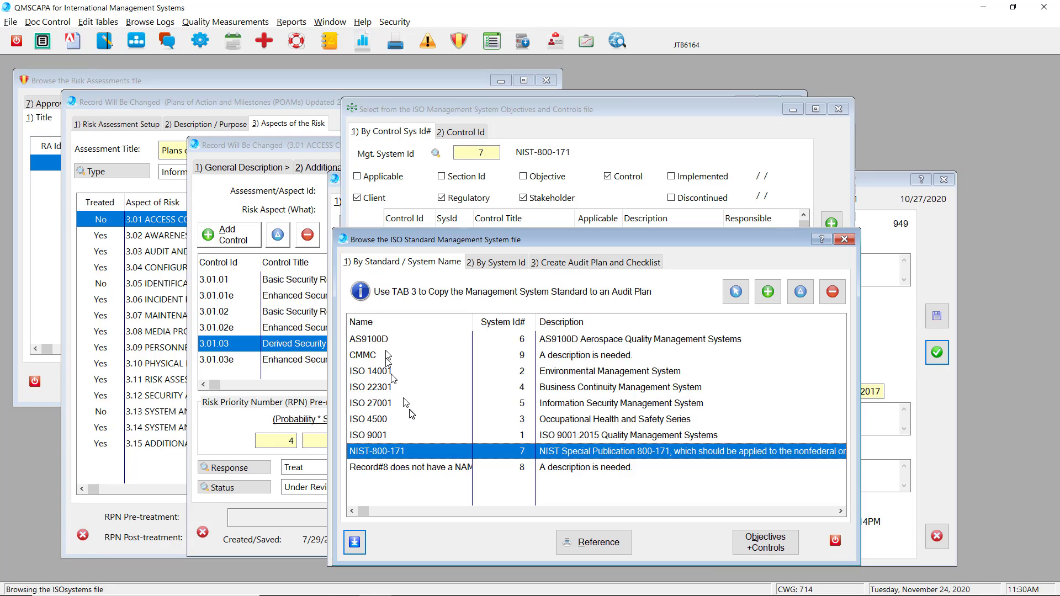
pyautogui.click(380, 436)
pyautogui.click(377, 451)
pyautogui.click(355, 543)
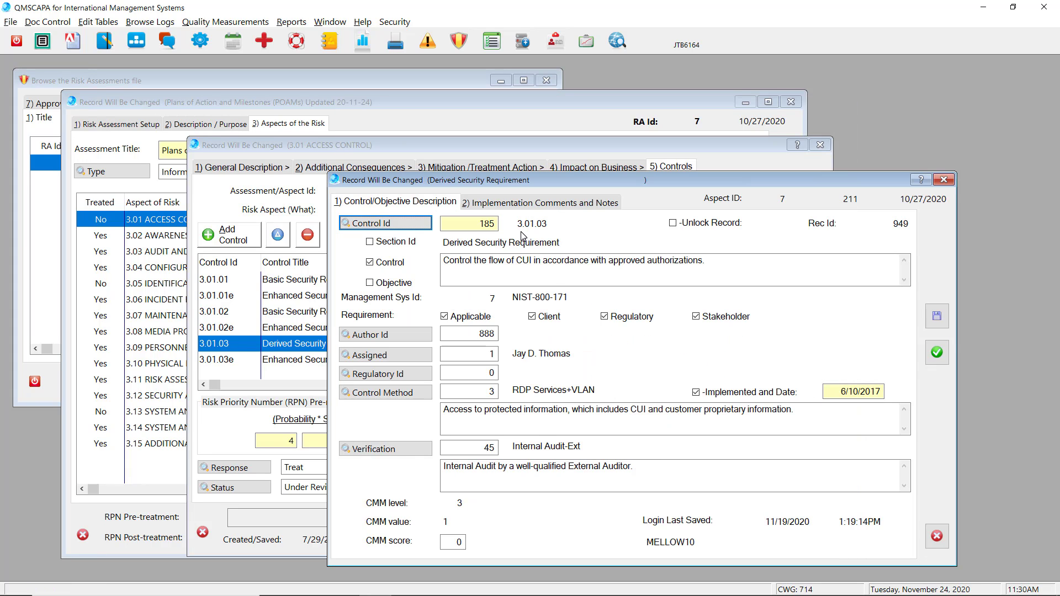
# Review the description of control 3.01.03 and select RDP Services+VLAN as its control method
pyautogui.moveTo(473, 264); pyautogui.dragTo(732, 269)
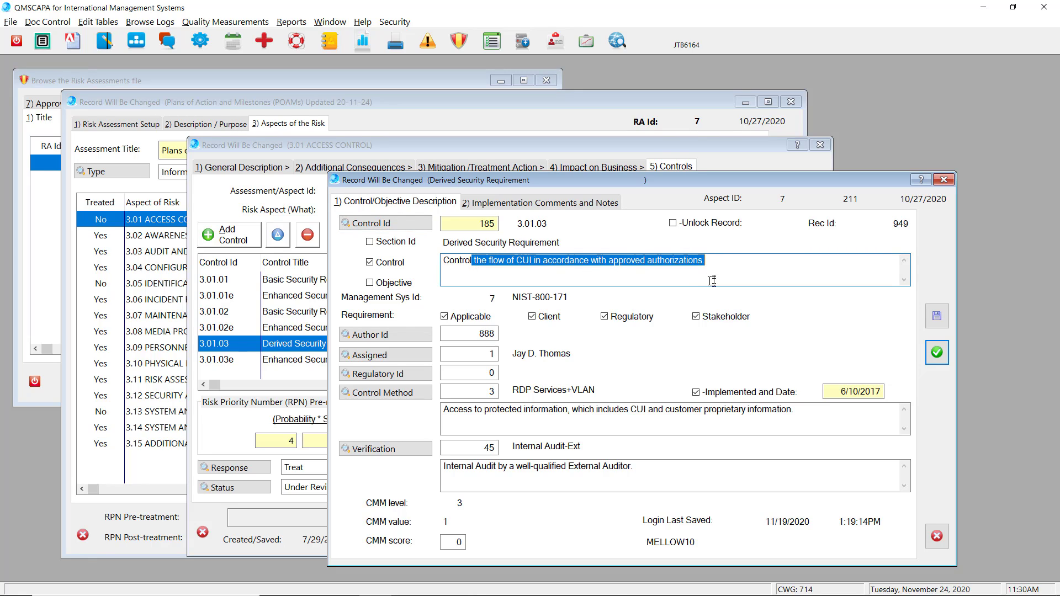
pyautogui.click(370, 393)
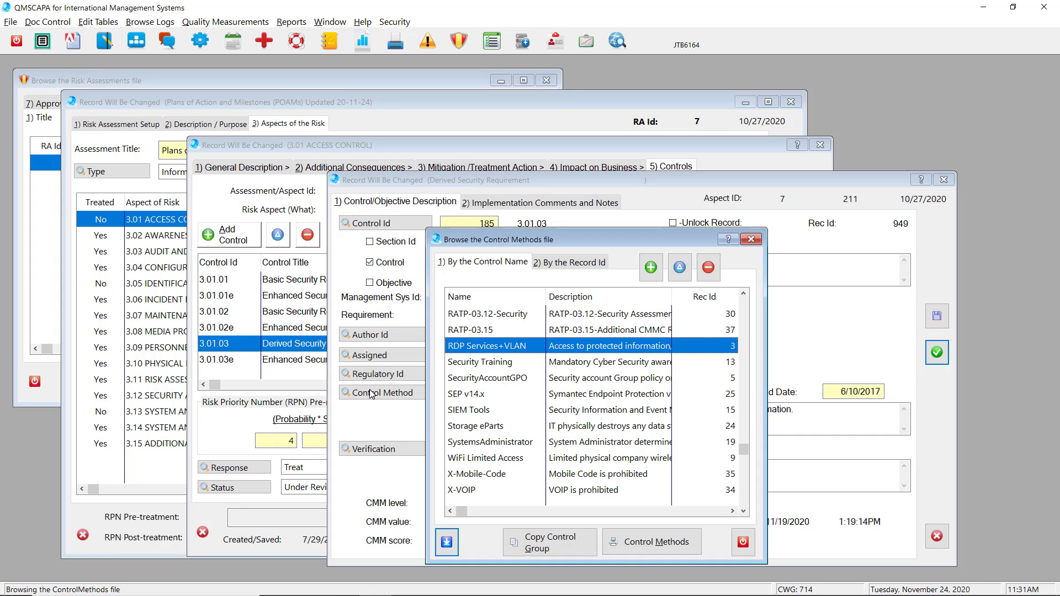
pyautogui.click(447, 541)
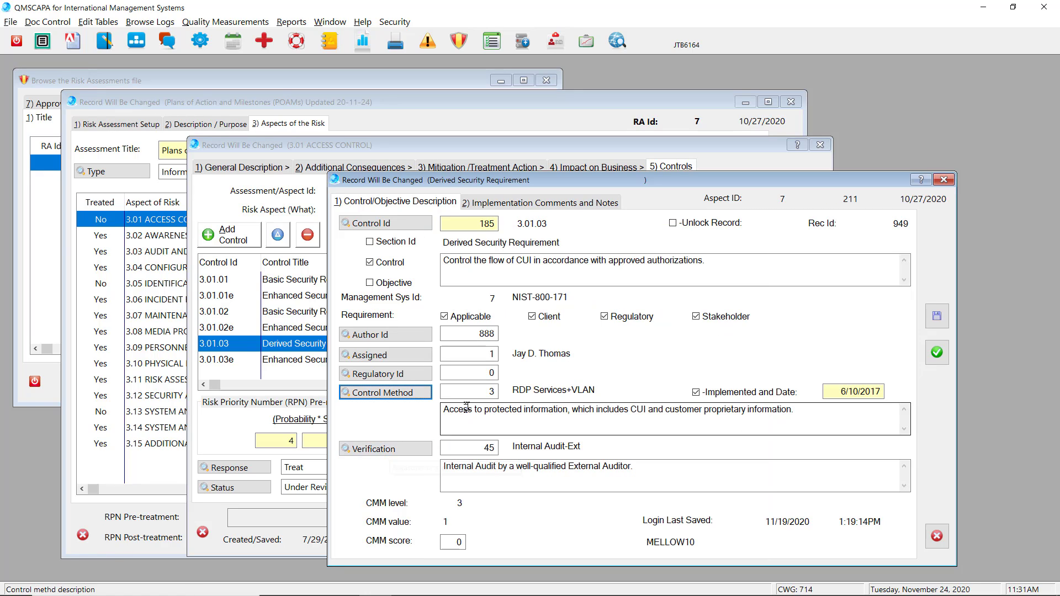
# Select Internal Audit-Ext as the control's verification method and save the control record
pyautogui.click(382, 452)
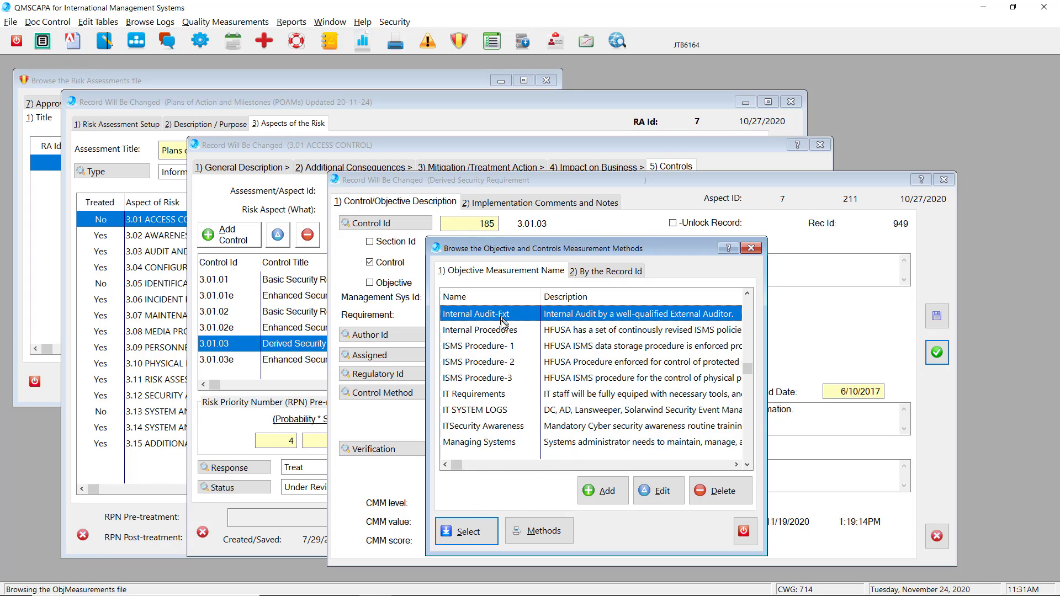
pyautogui.click(465, 532)
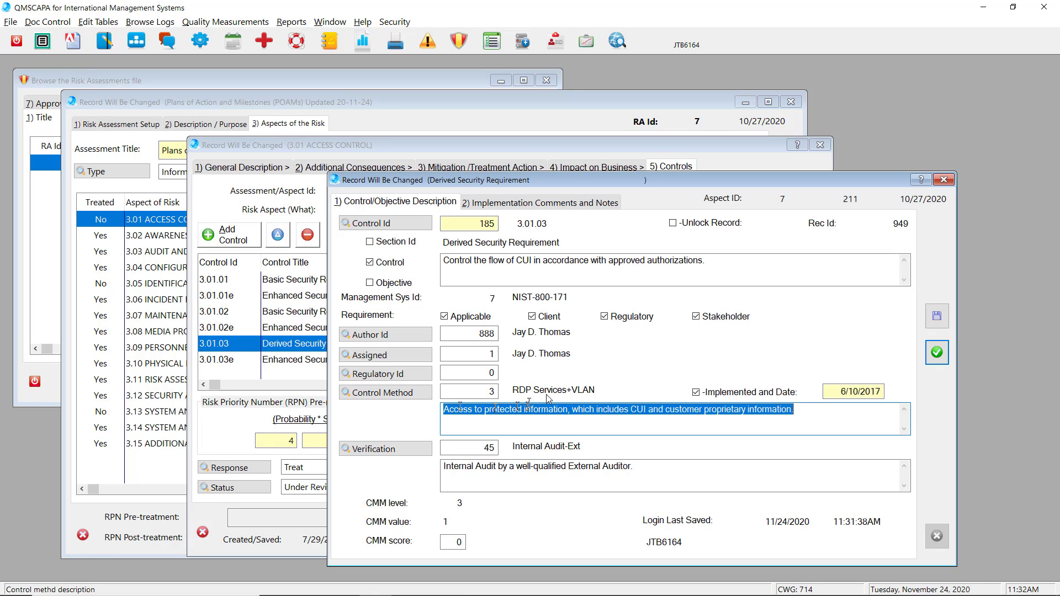
pyautogui.click(932, 352)
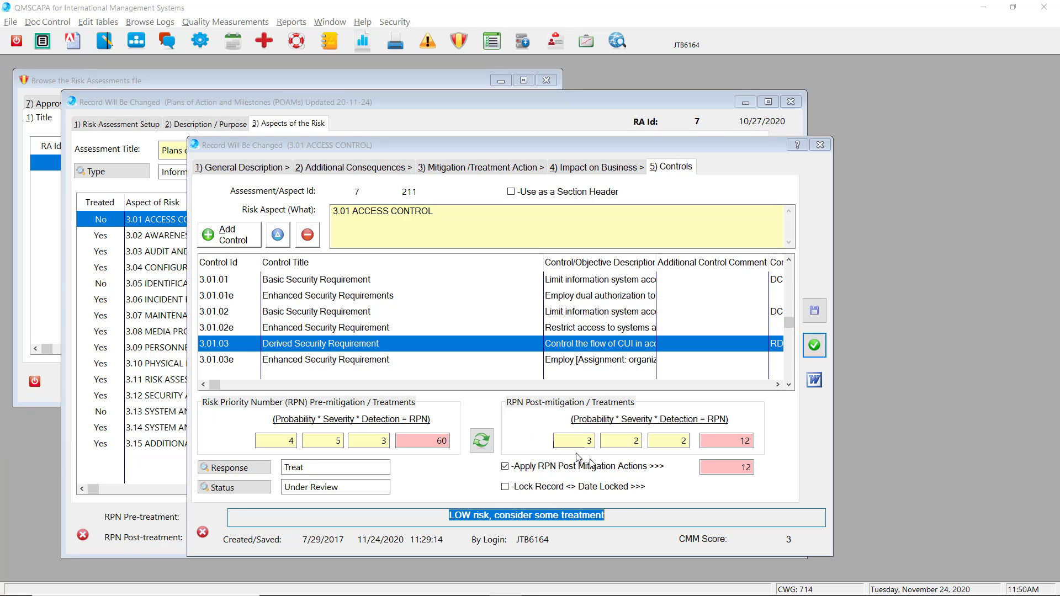
# Check the CMM score of the 3.01 ACCESS CONTROL aspect and save the aspect record
pyautogui.click(683, 542)
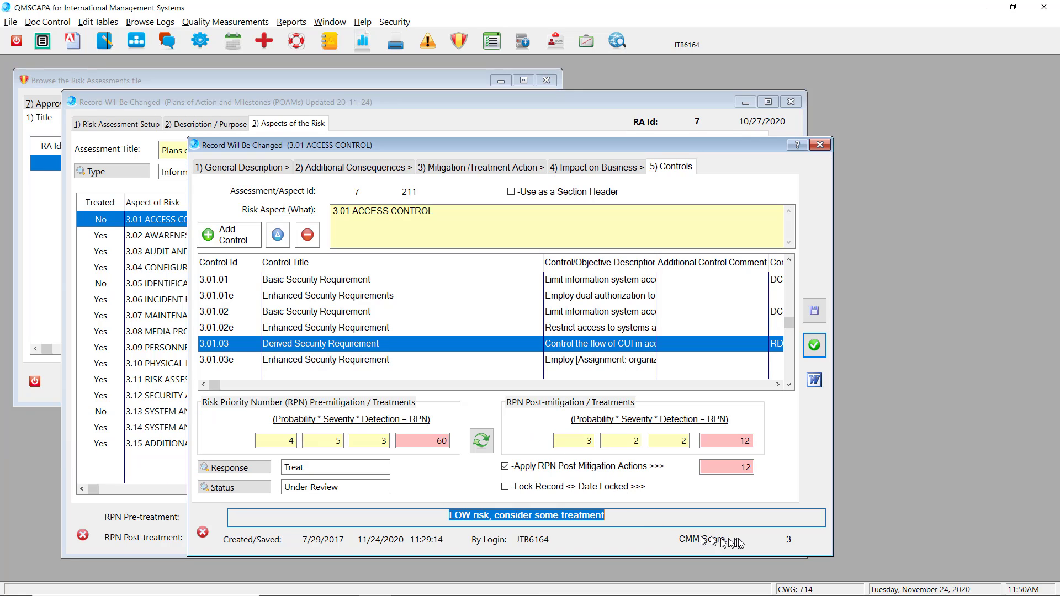
pyautogui.click(795, 539)
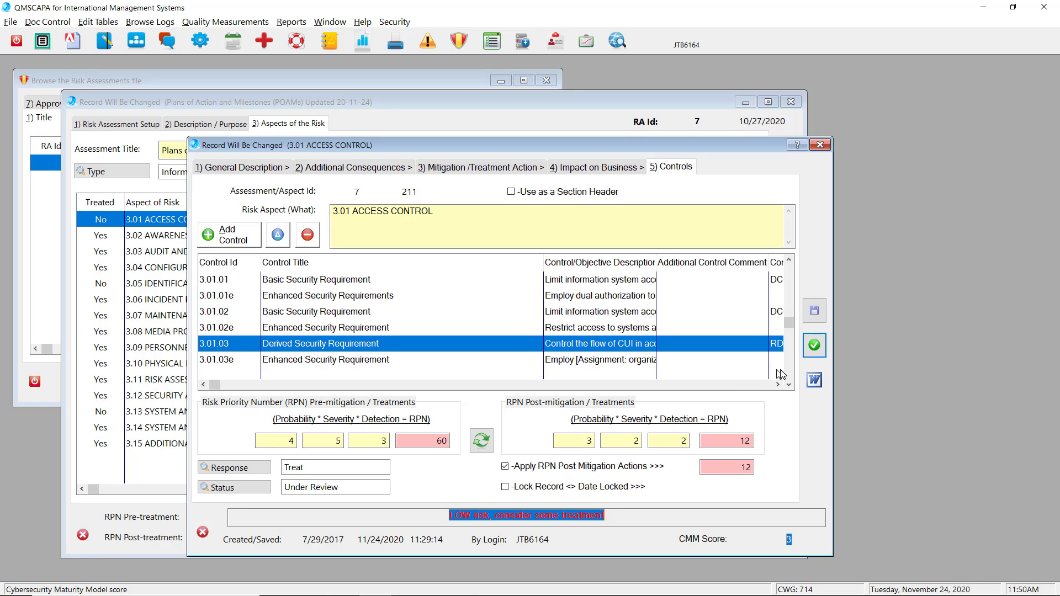
pyautogui.click(815, 345)
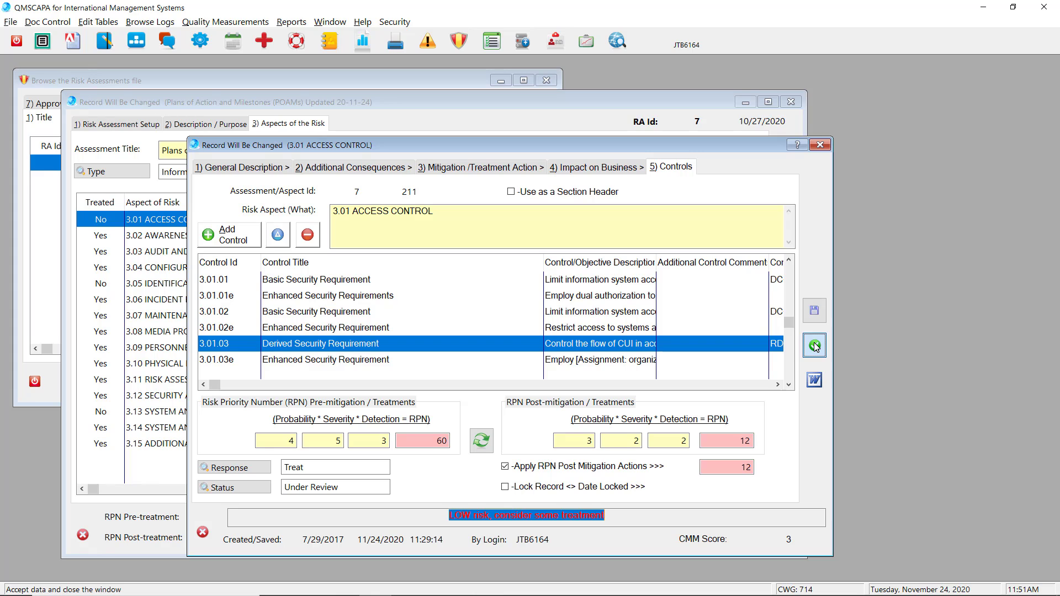
pyautogui.click(815, 346)
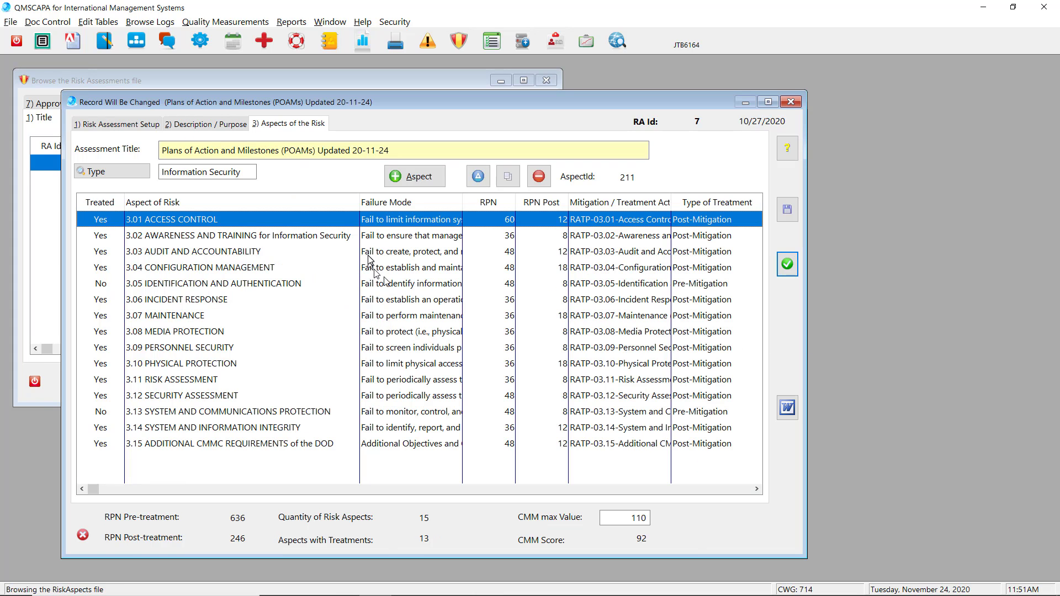
# Review the other risk aspects and the CMM max value, and save and close the POAMs risk assessment
pyautogui.click(243, 237)
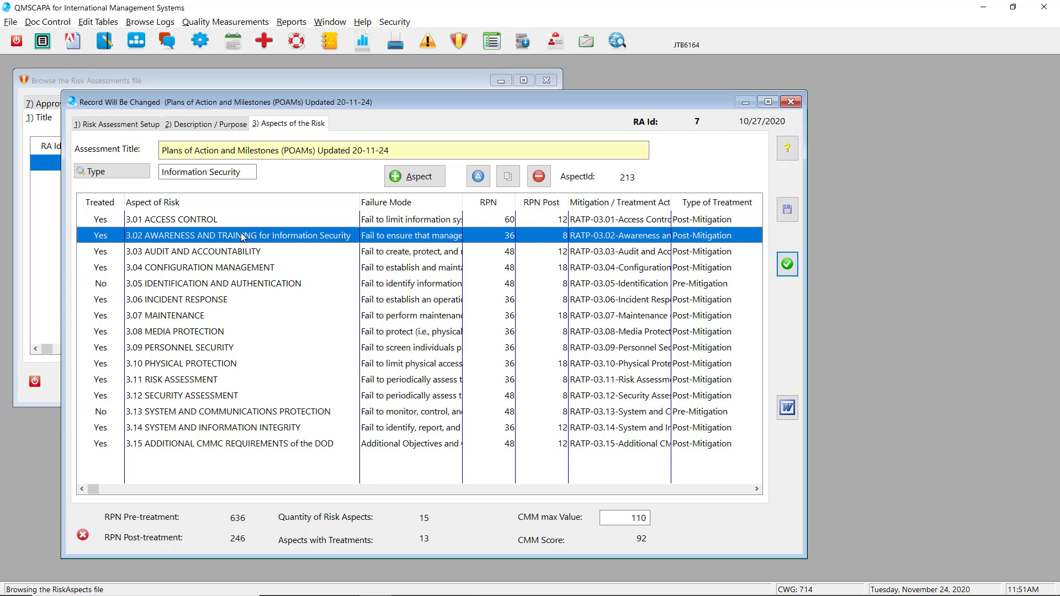
pyautogui.click(261, 253)
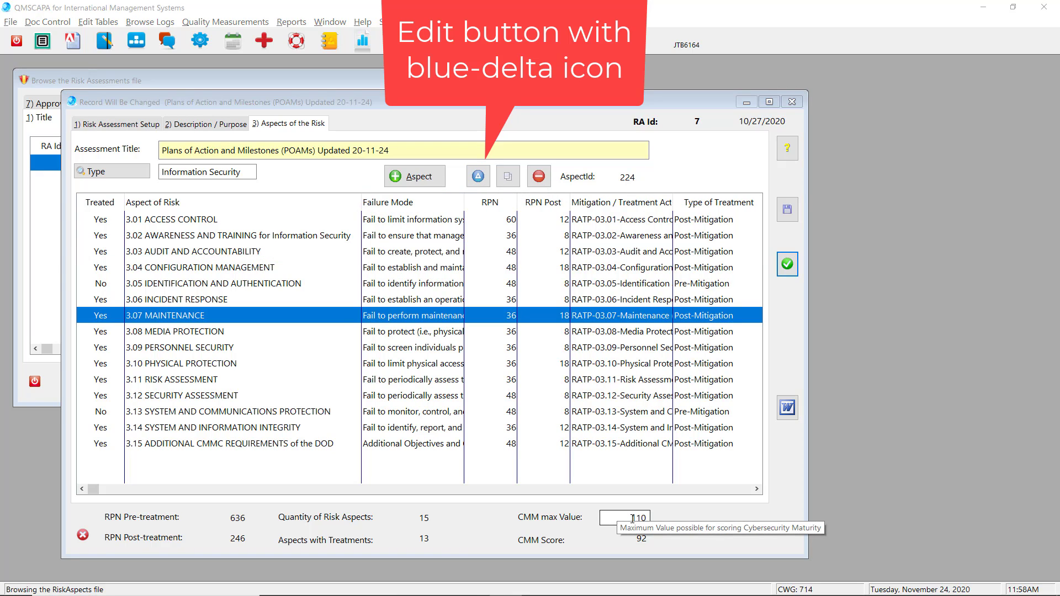
pyautogui.click(639, 518)
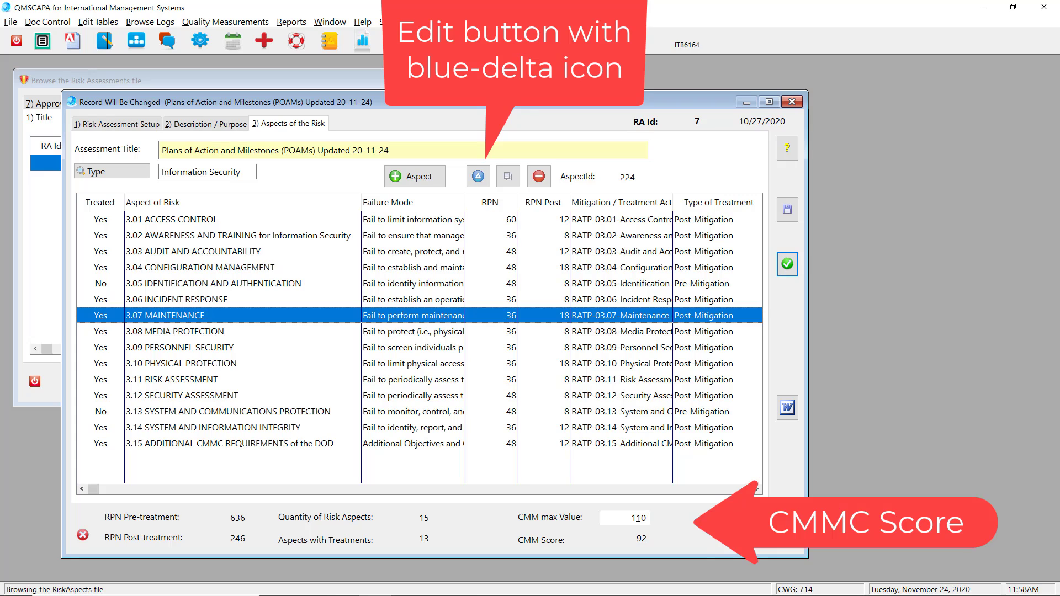
pyautogui.doubleClick(638, 518)
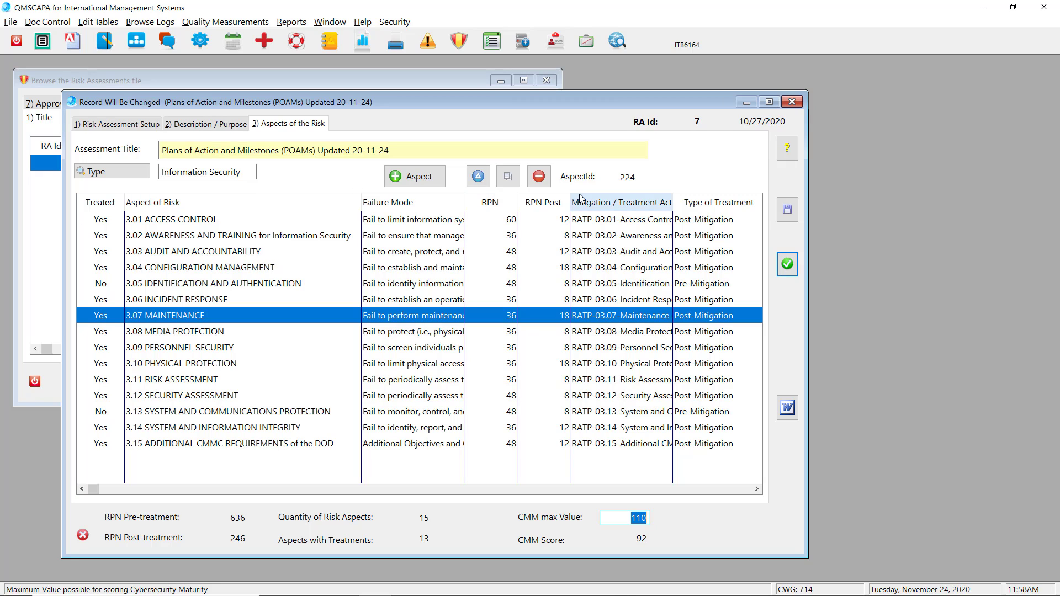
pyautogui.click(786, 265)
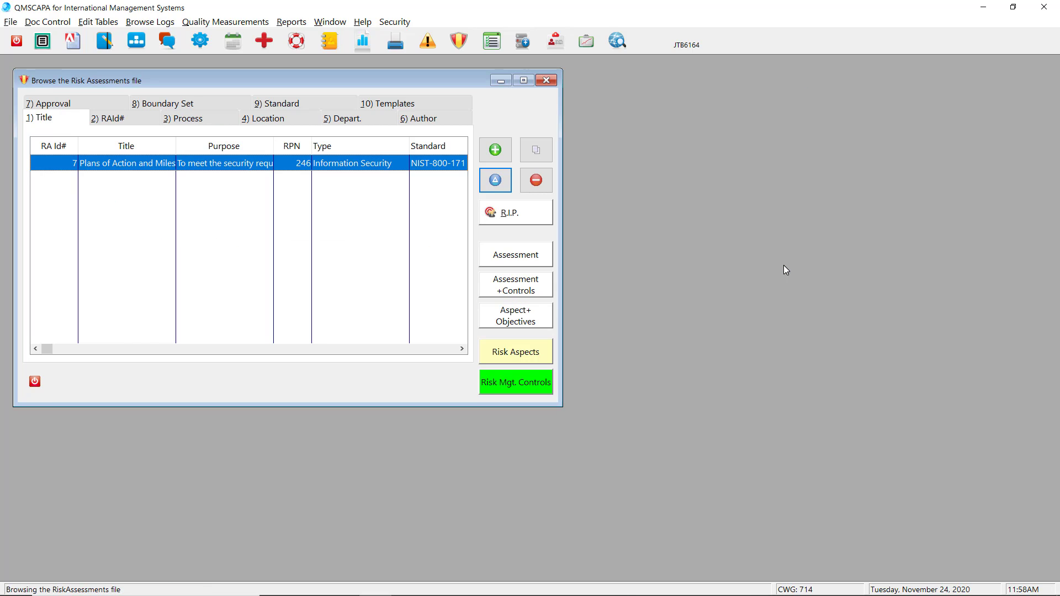